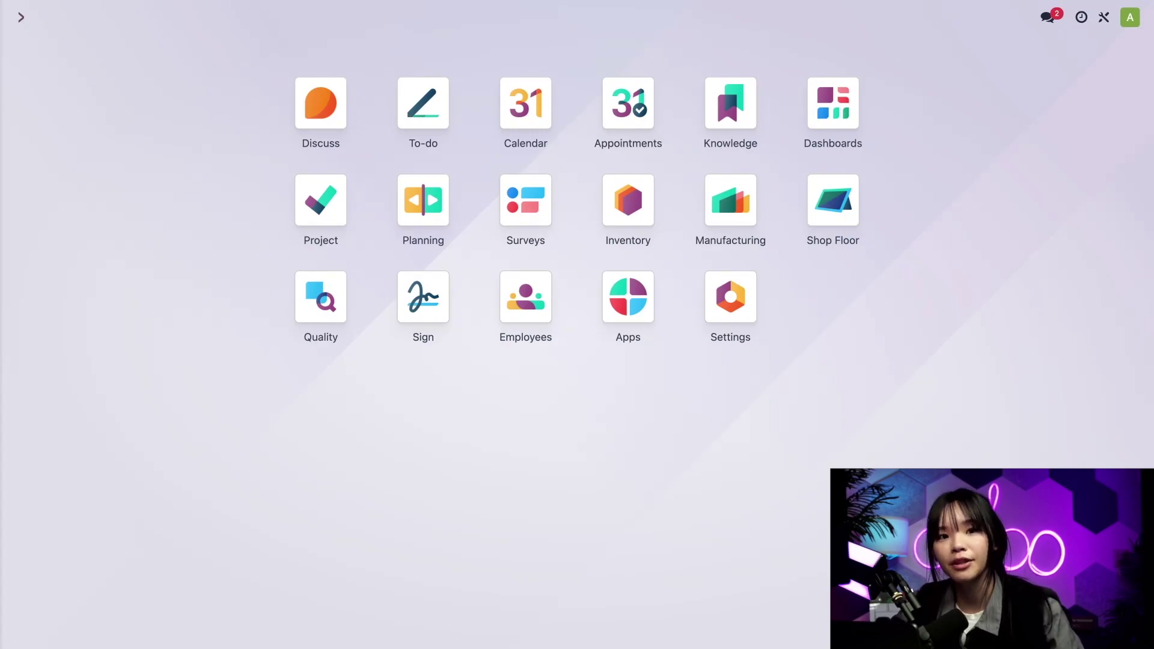
Confirm Stealthy Wood Warehouse uses two-step manufacturing, then return to the home menu
left_click(637, 212)
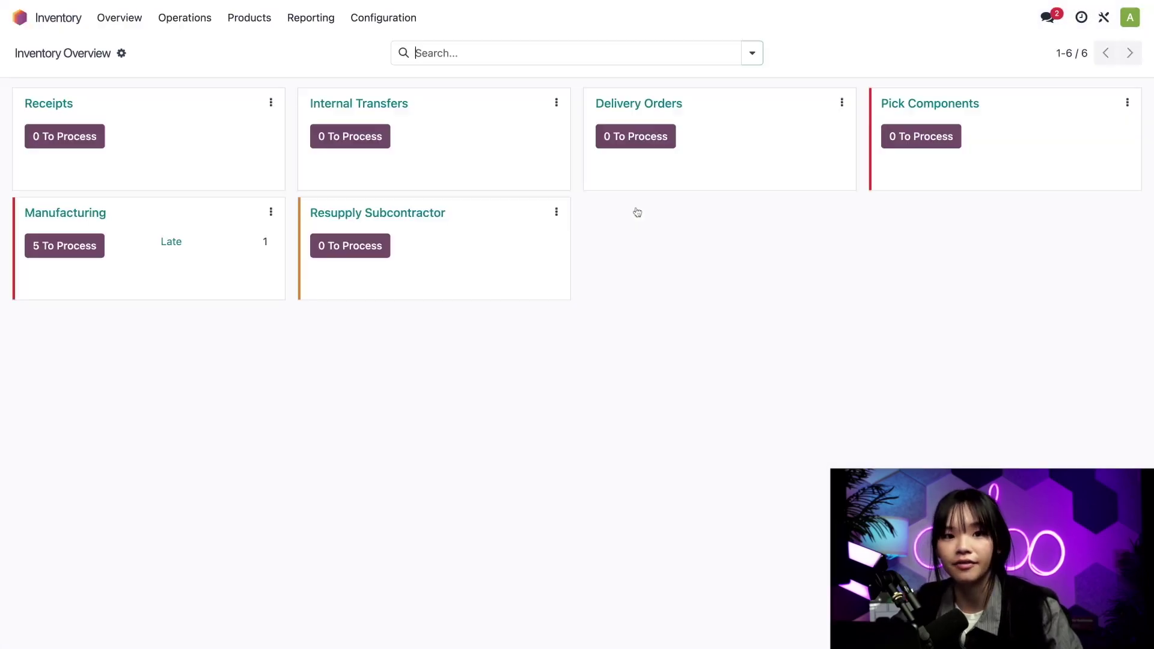
left_click(400, 18)
left_click(405, 99)
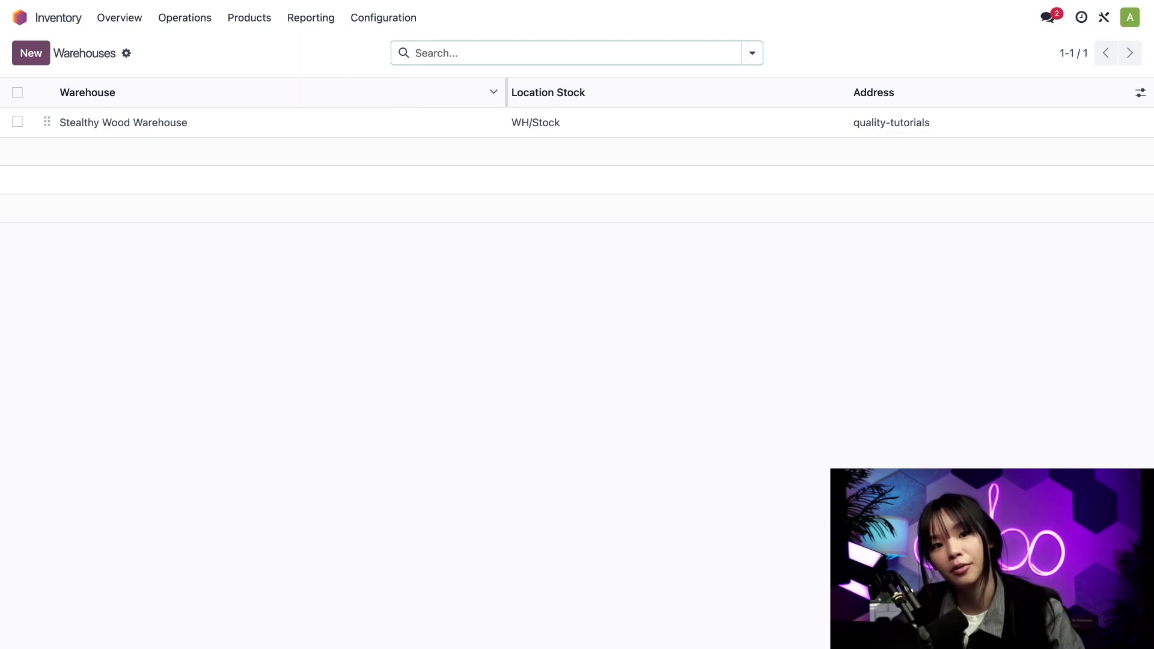
left_click(341, 122)
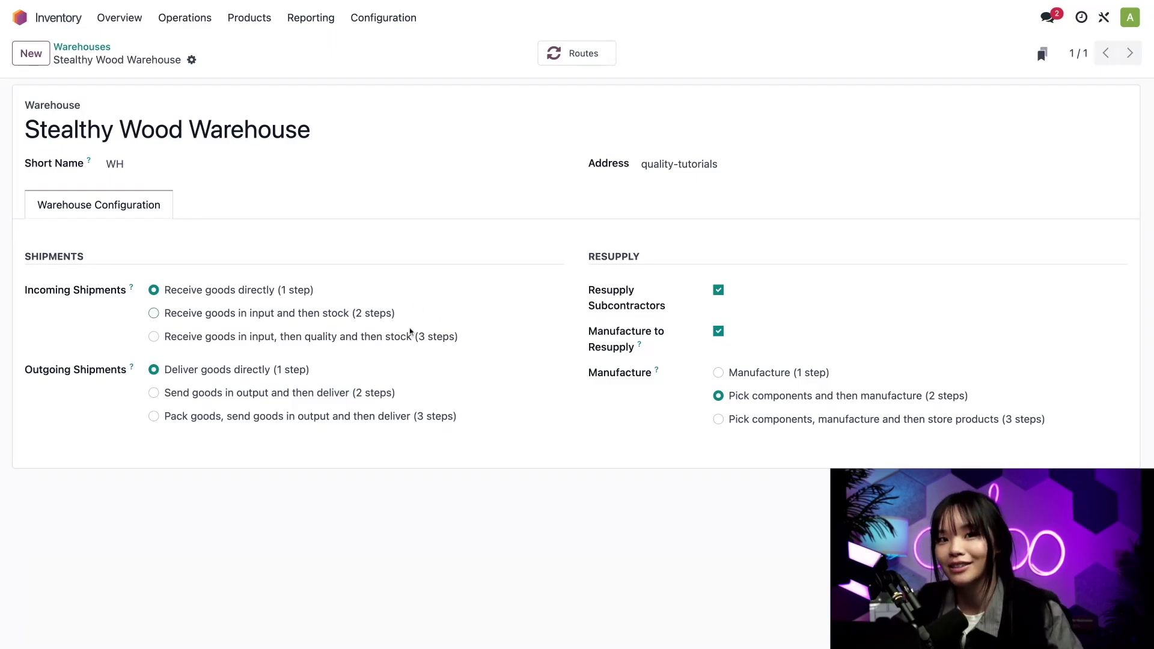
left_click(20, 18)
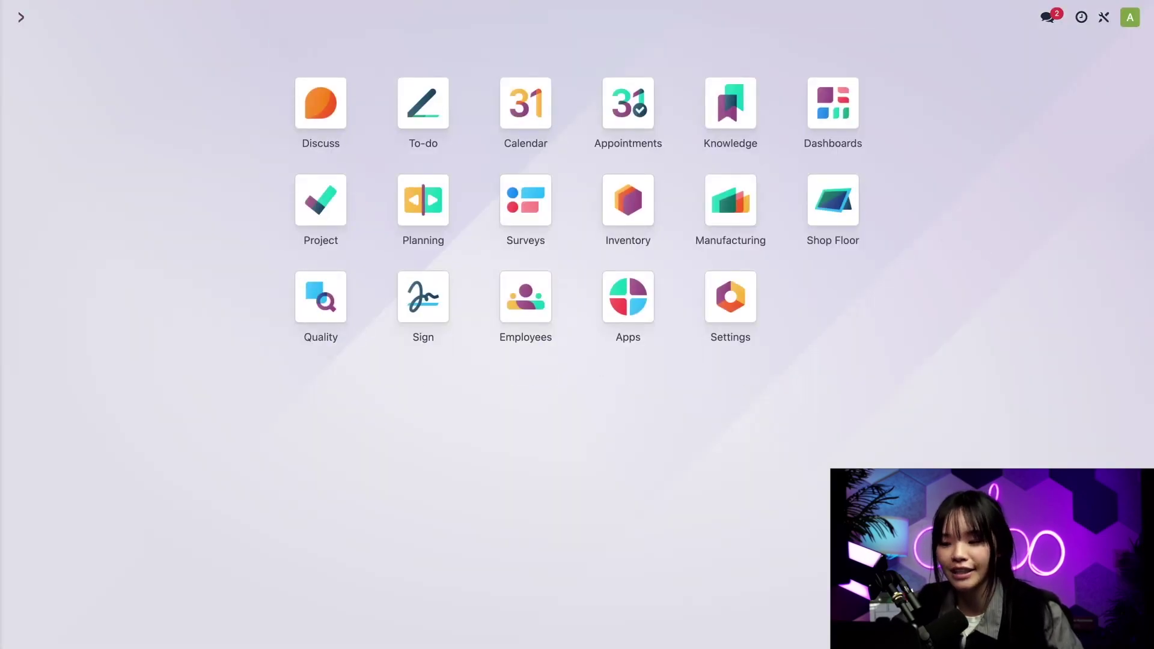
Open the Shop Floor and search for order WH/MO/00087
left_click(833, 200)
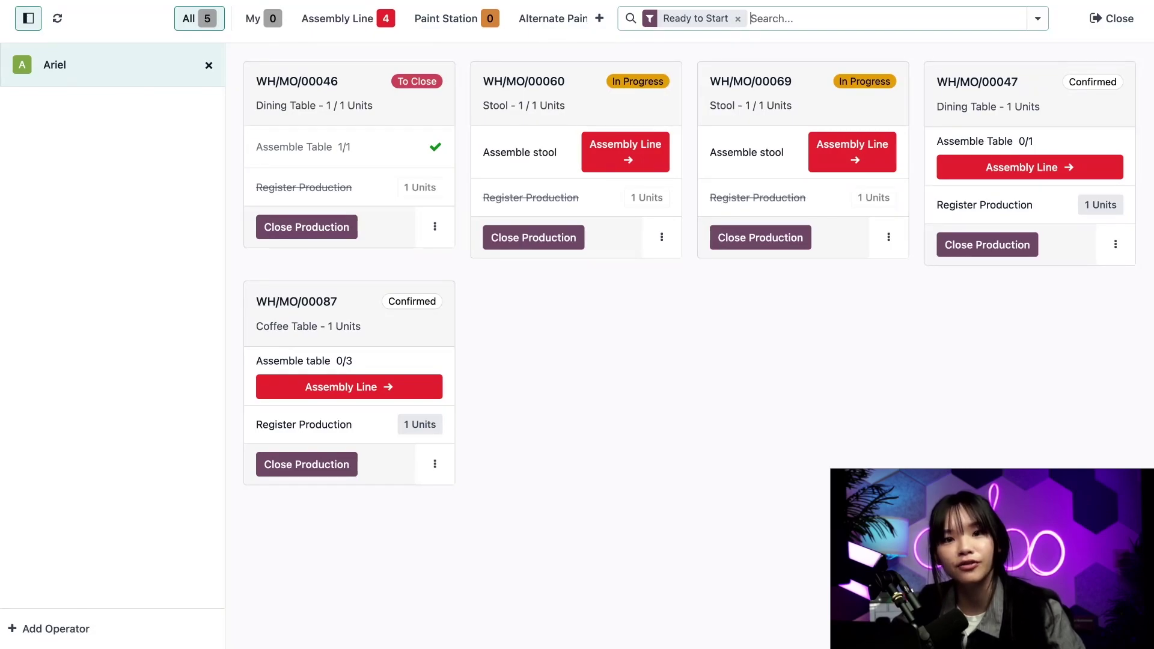
left_click(805, 27)
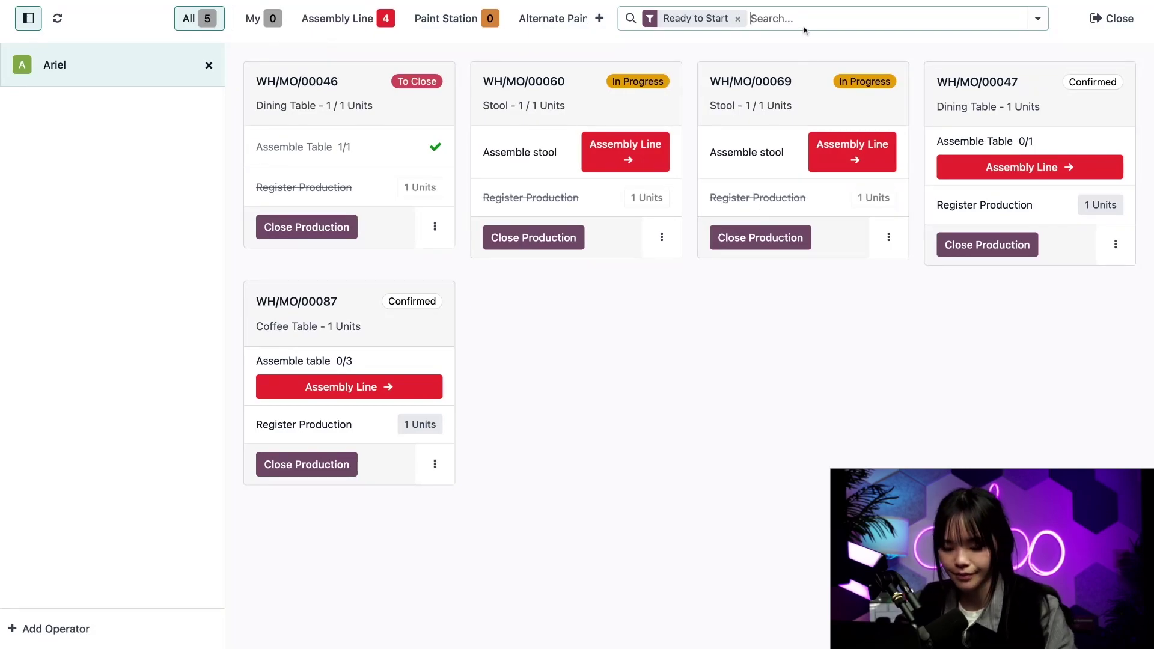
type("WH/MO/00087")
key("Return")
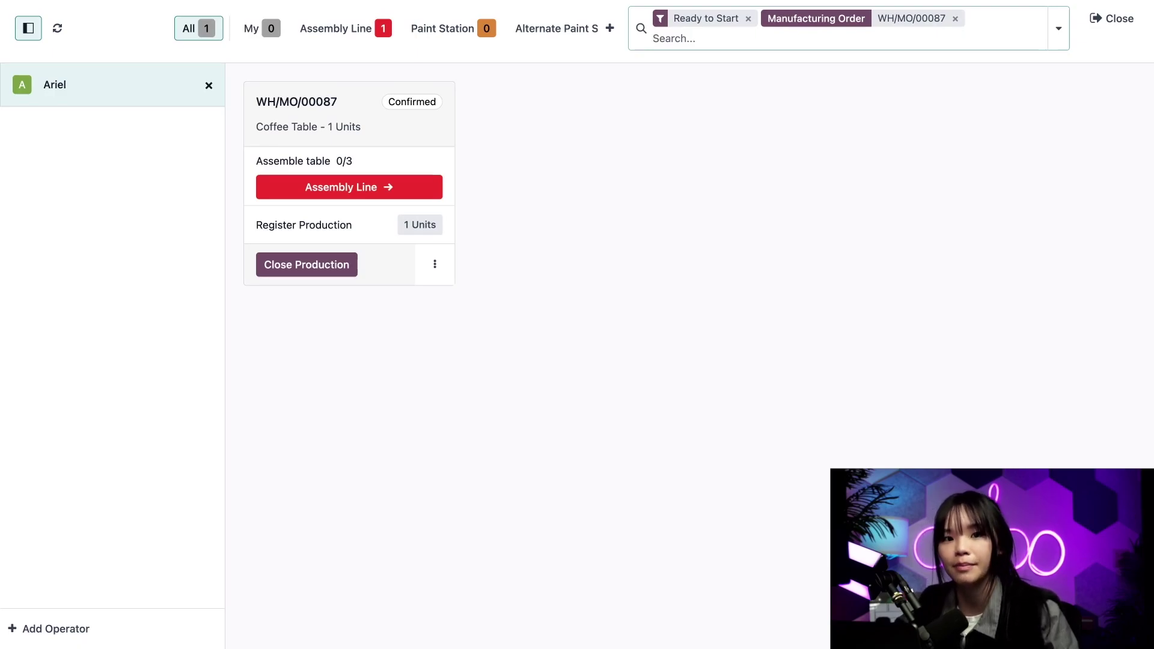
Start a scrap of 3/4" Screw on WH/MO/00087 with Replenish Scrapped Quantities ticked
left_click(435, 264)
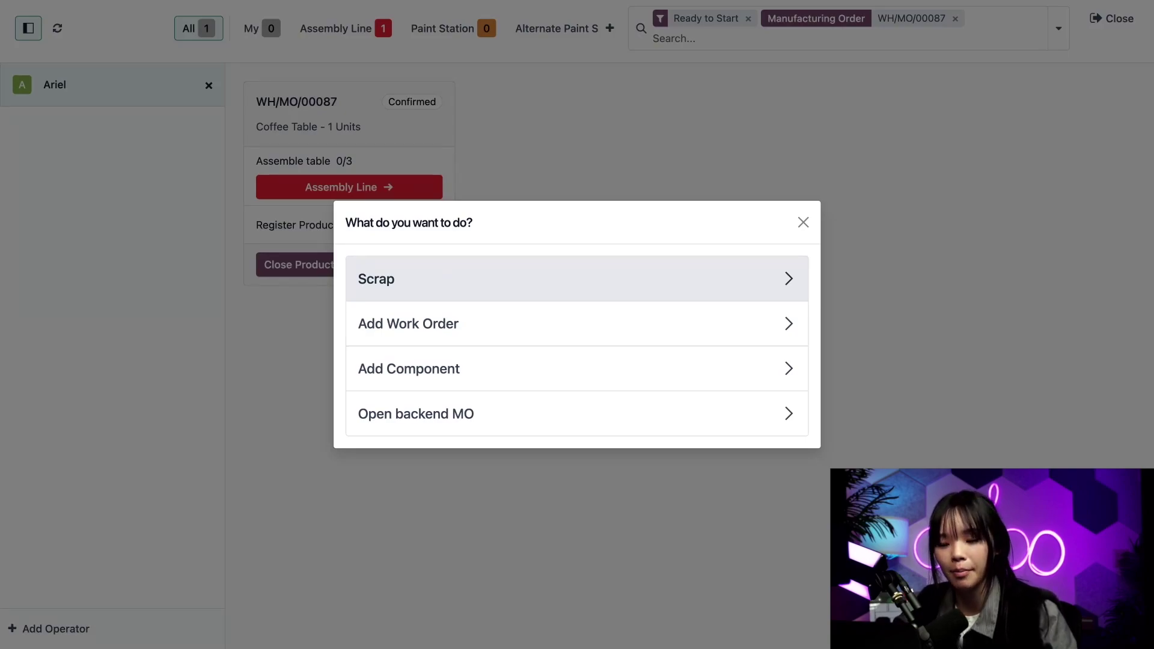
left_click(435, 274)
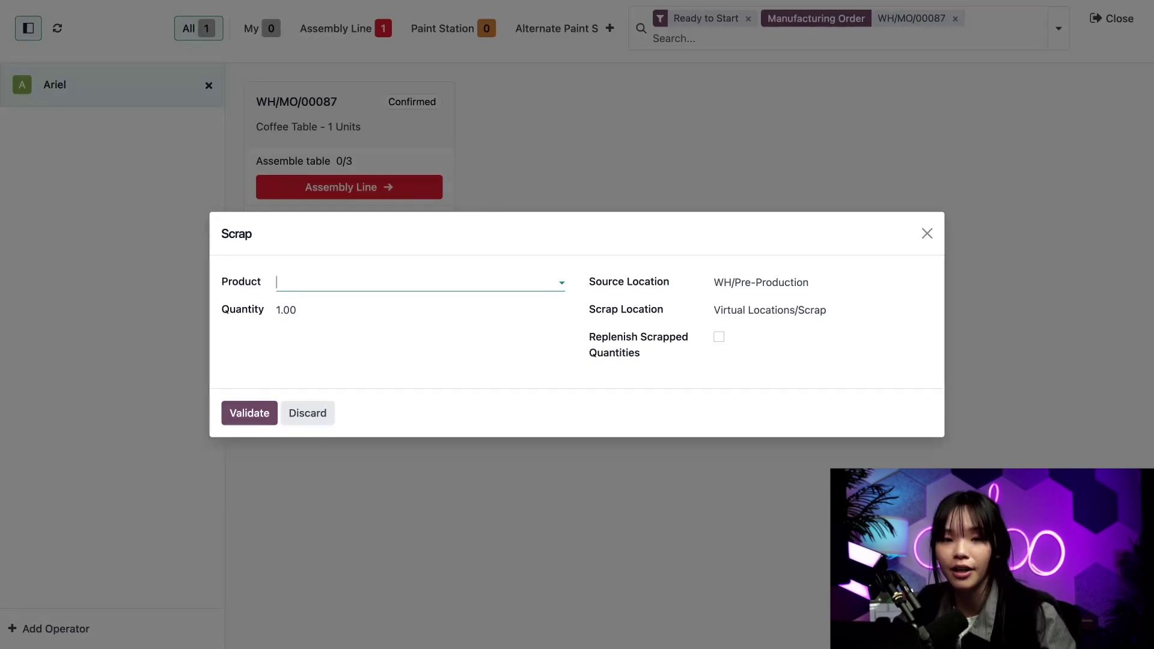
left_click(428, 280)
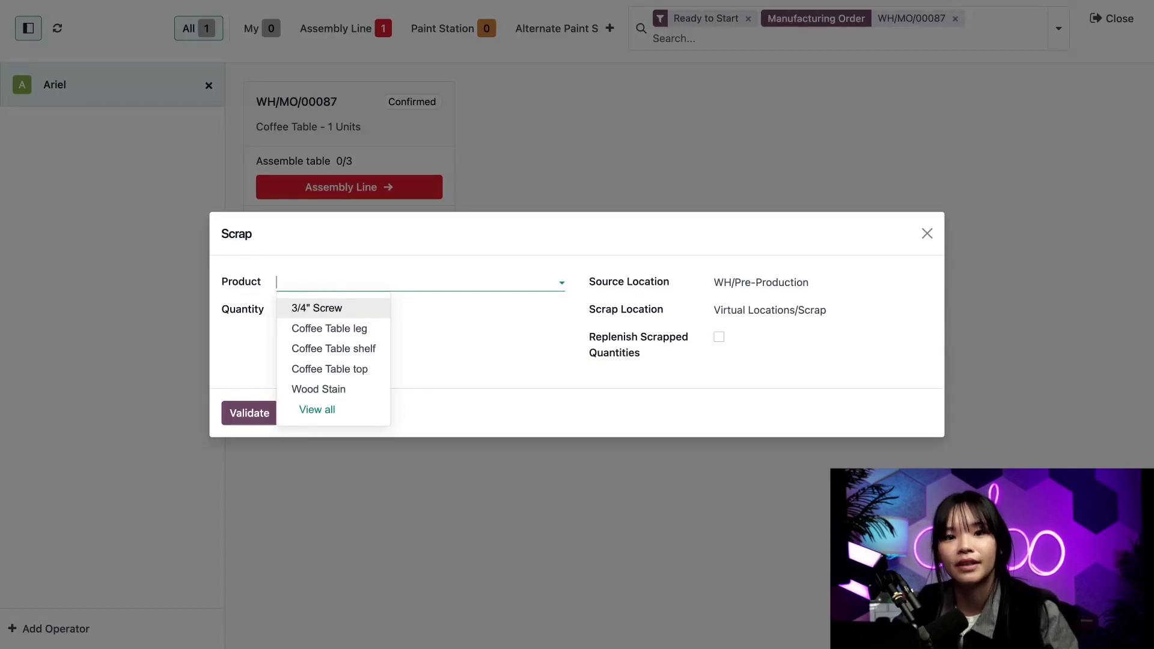
left_click(366, 312)
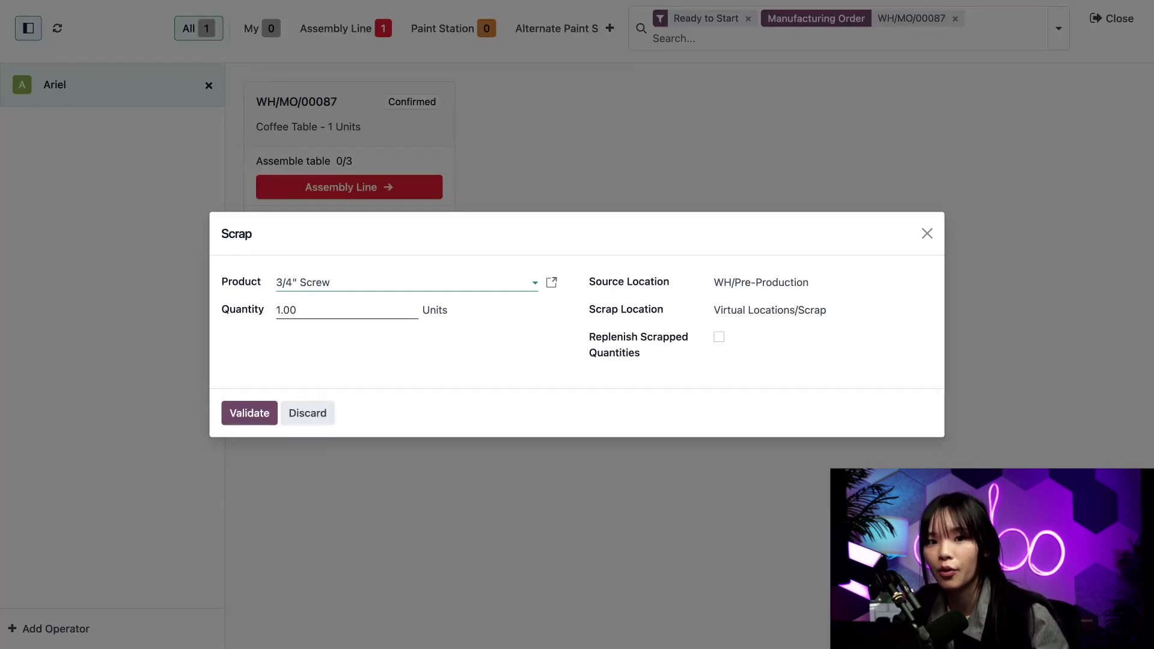
left_click(718, 337)
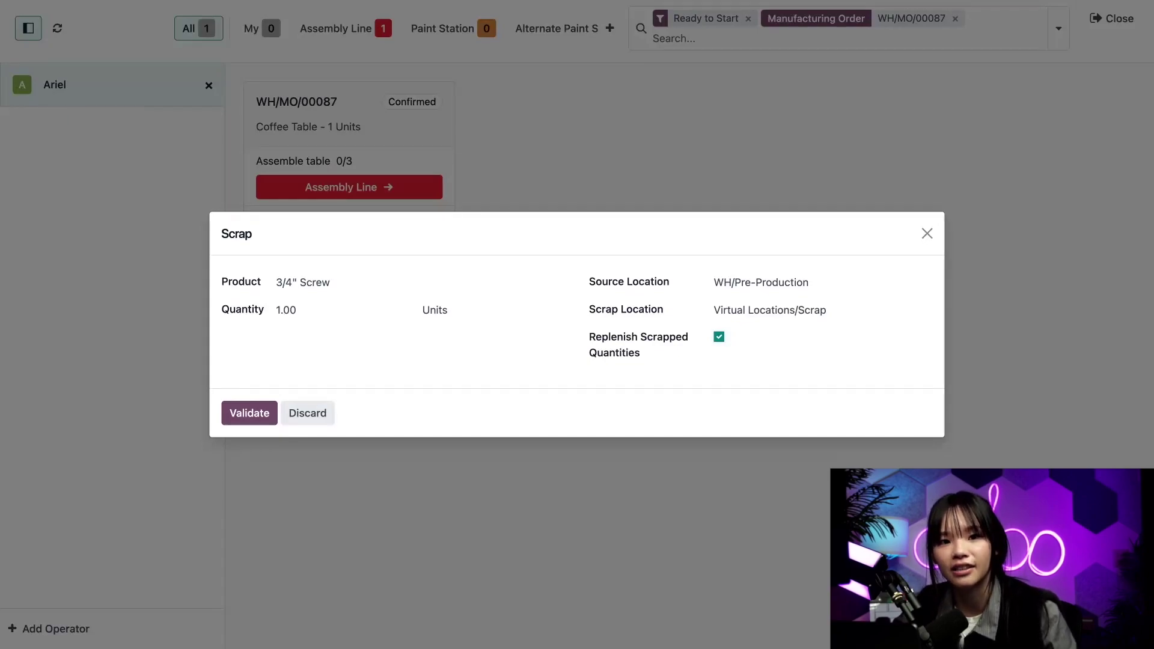
Validate the screw scrap and clear the Ready to Start filter
left_click(247, 413)
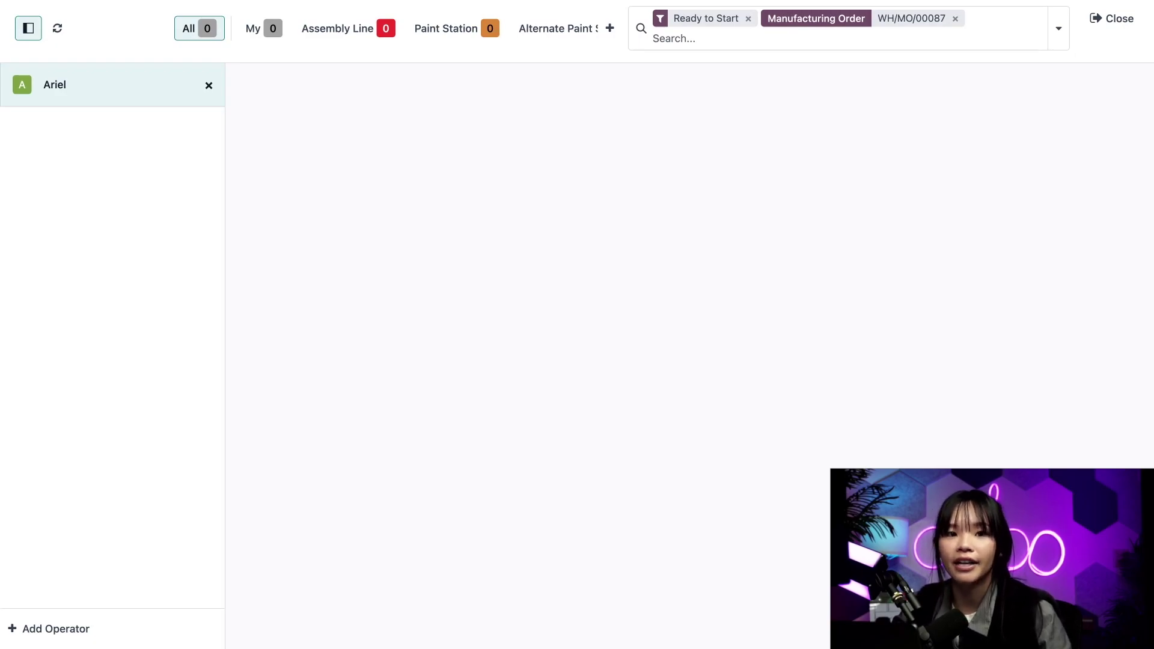
left_click(748, 18)
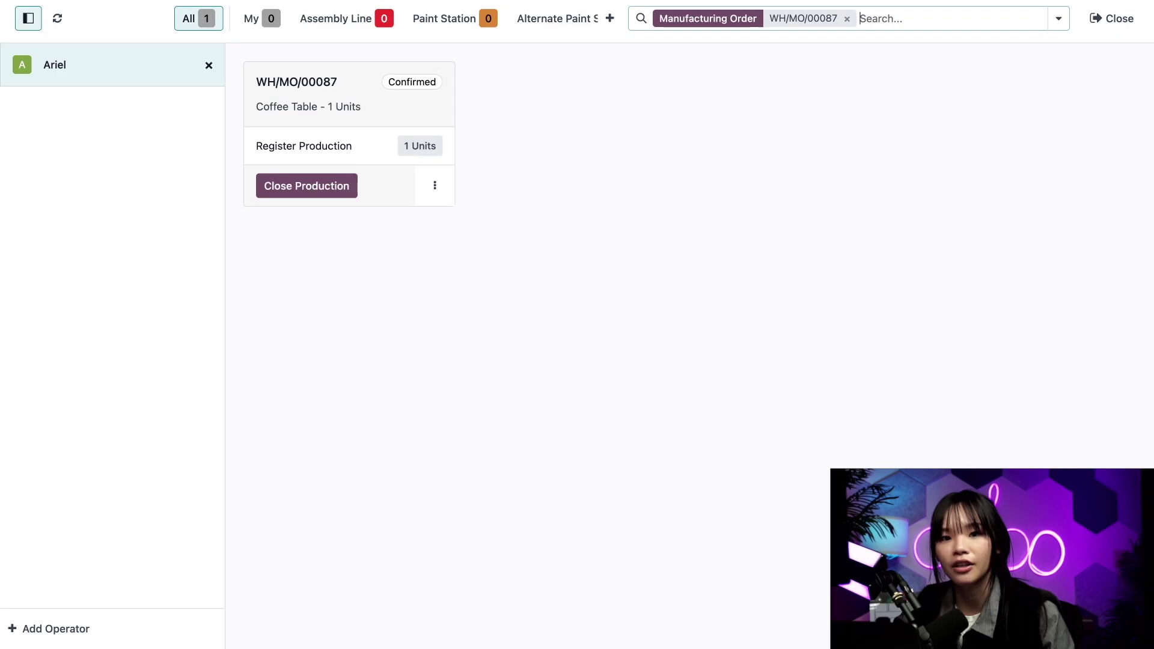
Validate pick transfer WH/PC/00066 for the replacement 3/4" Screw, marking all quantities done
left_click(1104, 18)
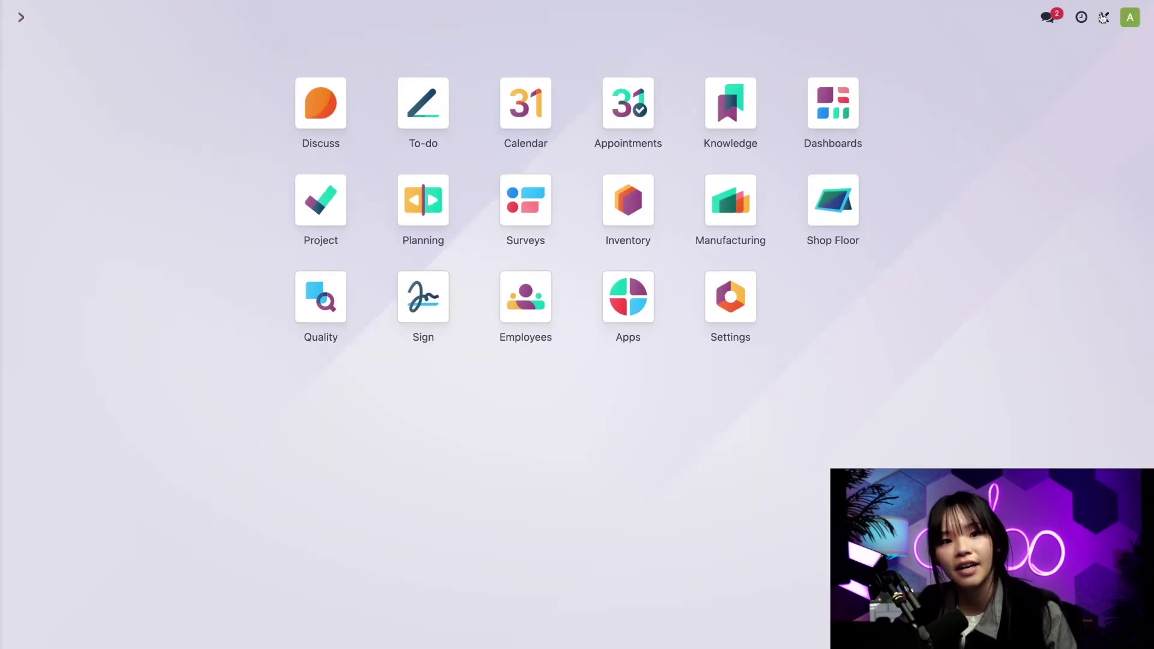
left_click(643, 213)
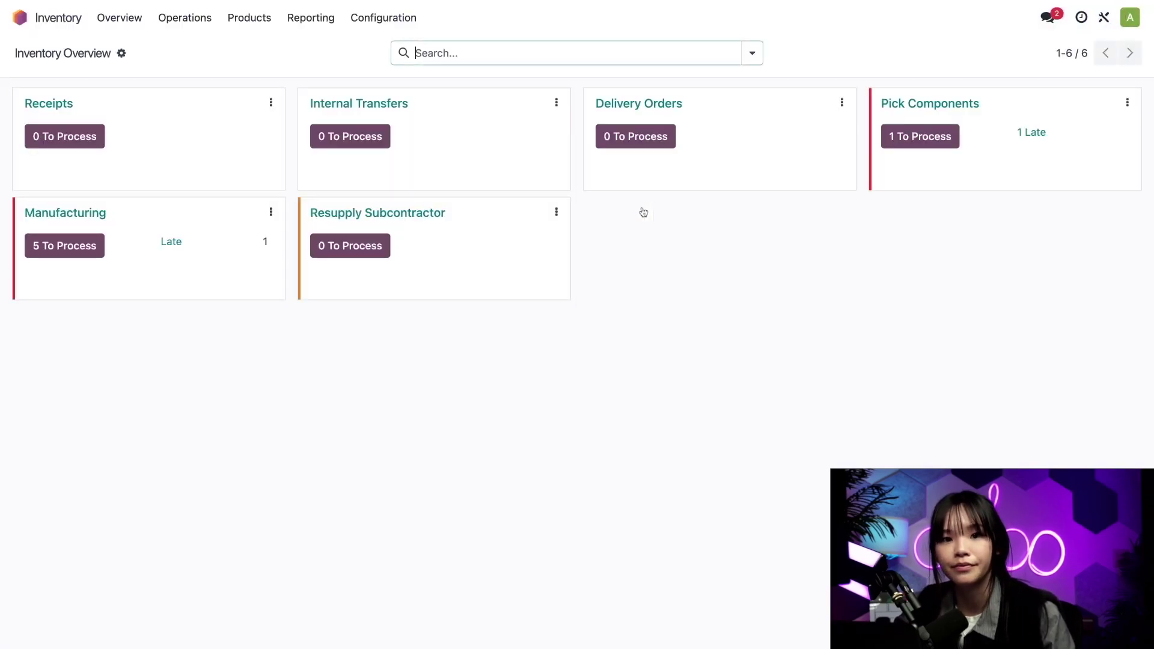
left_click(925, 141)
left_click(489, 125)
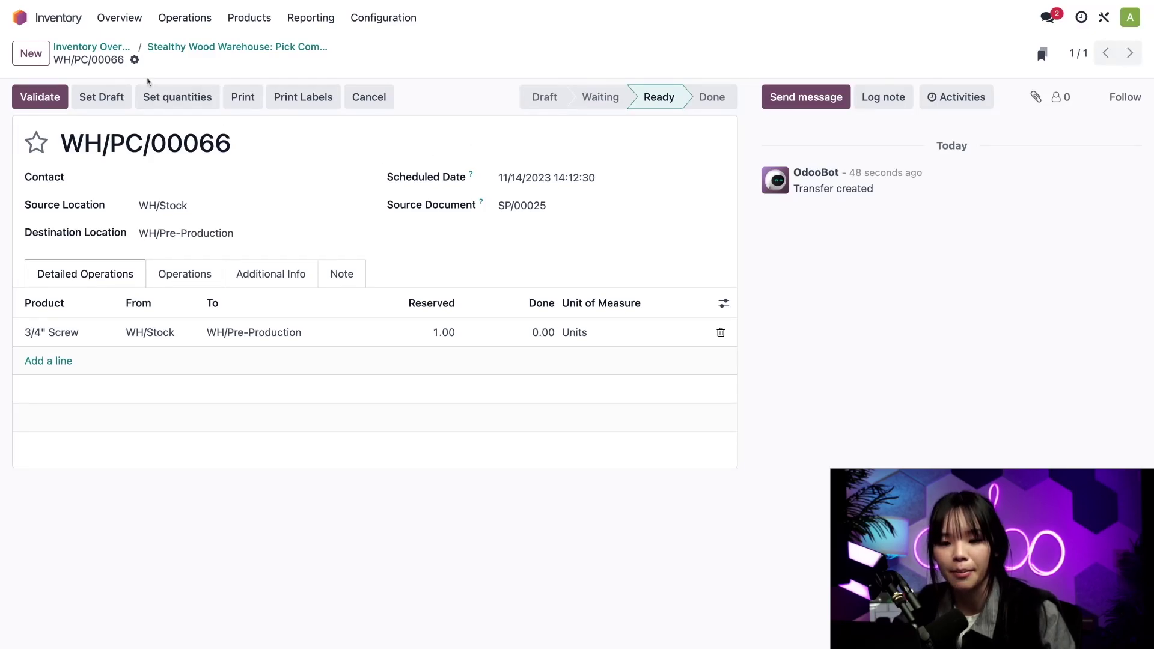
left_click(41, 98)
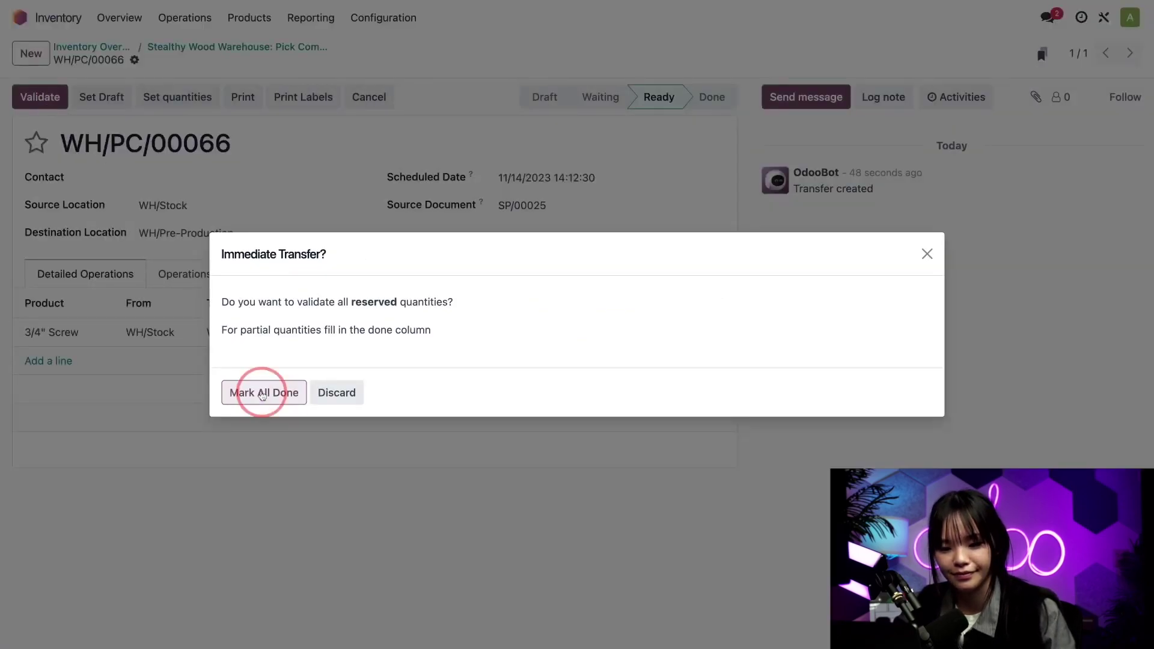
left_click(264, 393)
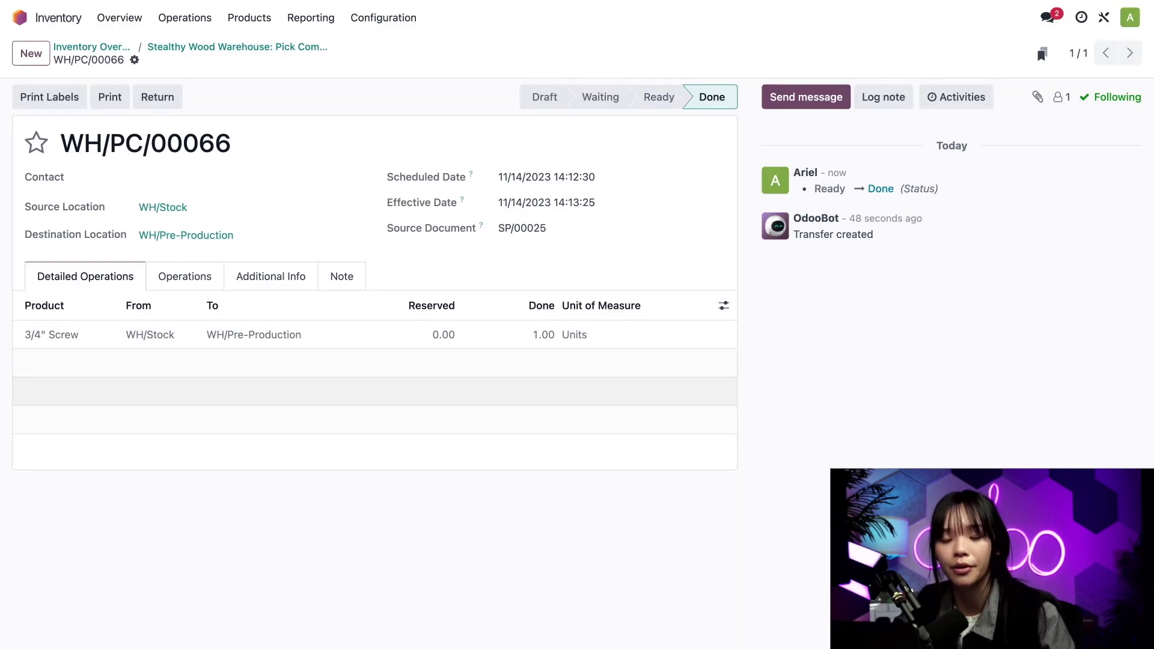
Check availability on WH/MO/00087 to reserve all eight screws, then reopen the Shop Floor
left_click(52, 19)
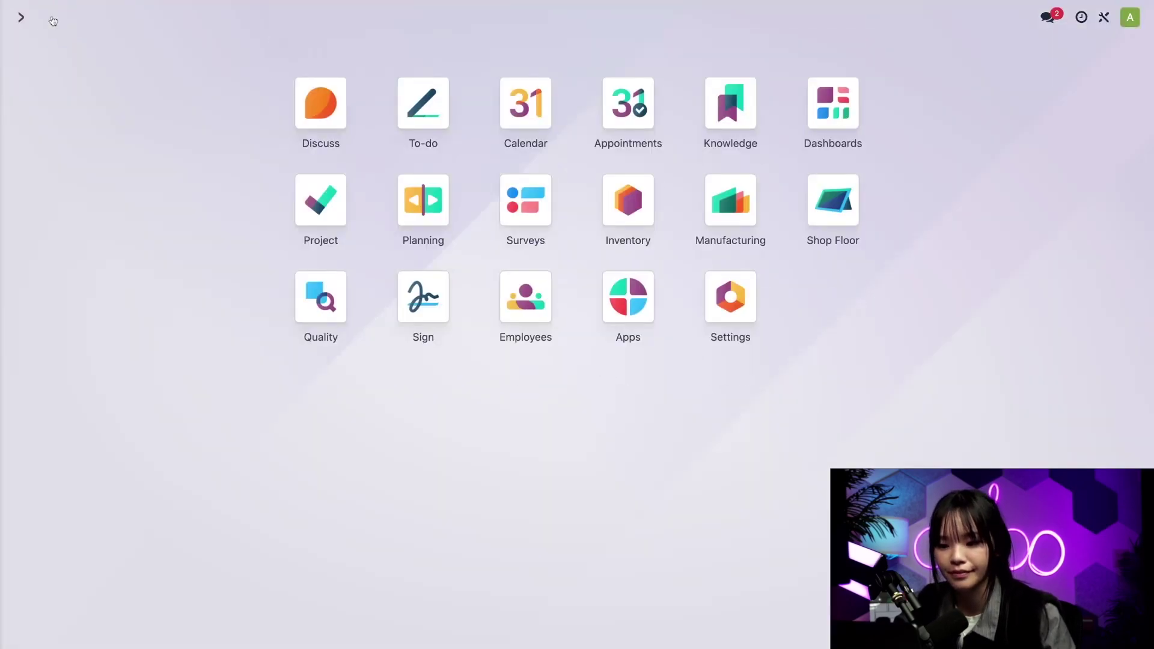
left_click(739, 216)
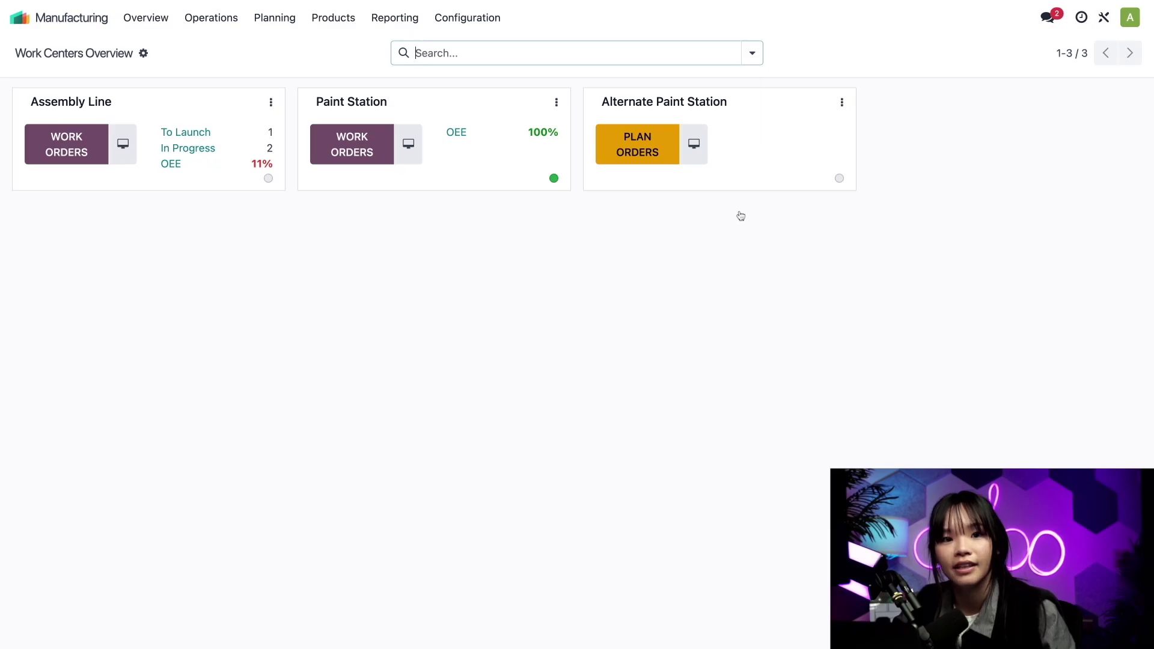
left_click(212, 18)
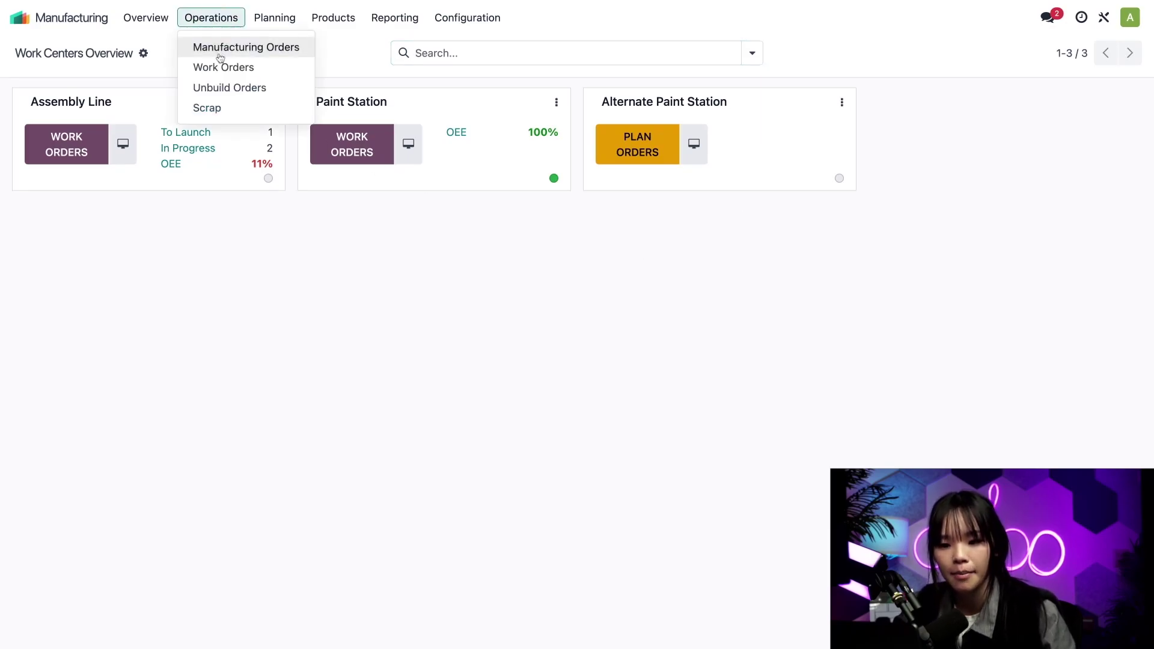
left_click(220, 55)
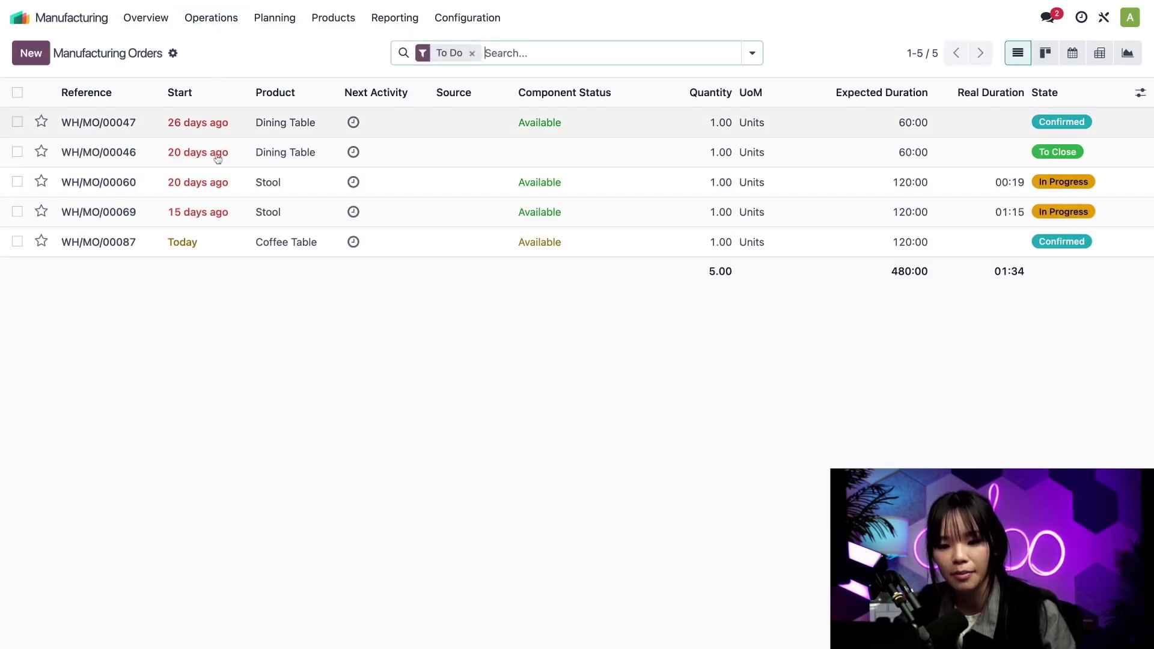
left_click(221, 245)
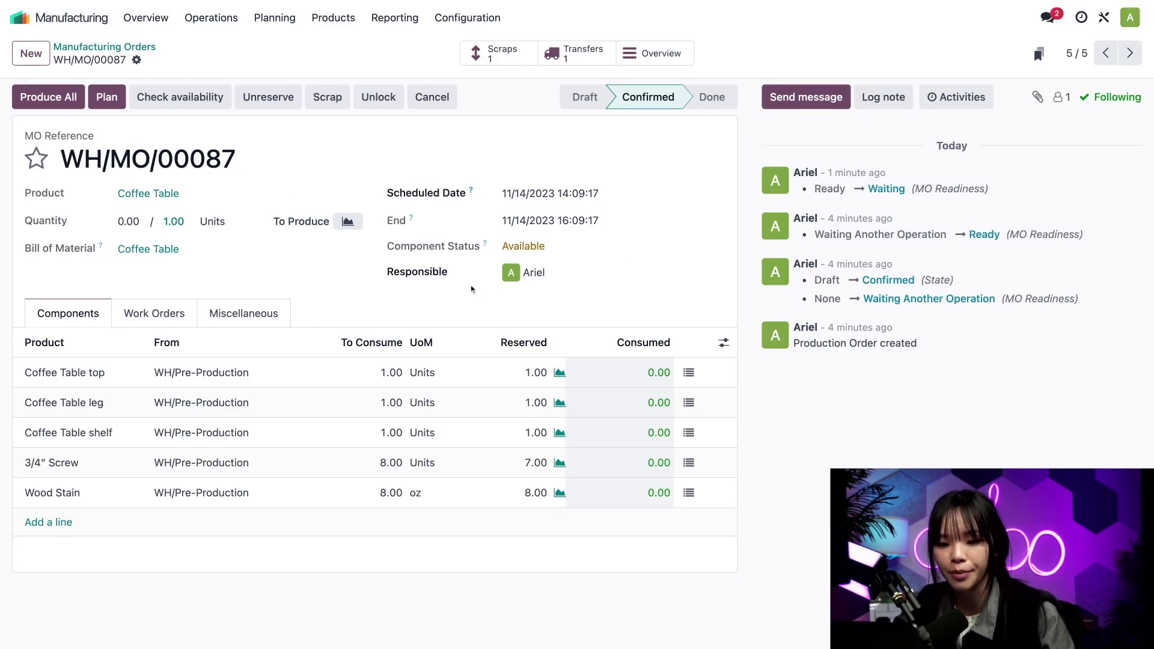
left_click(189, 103)
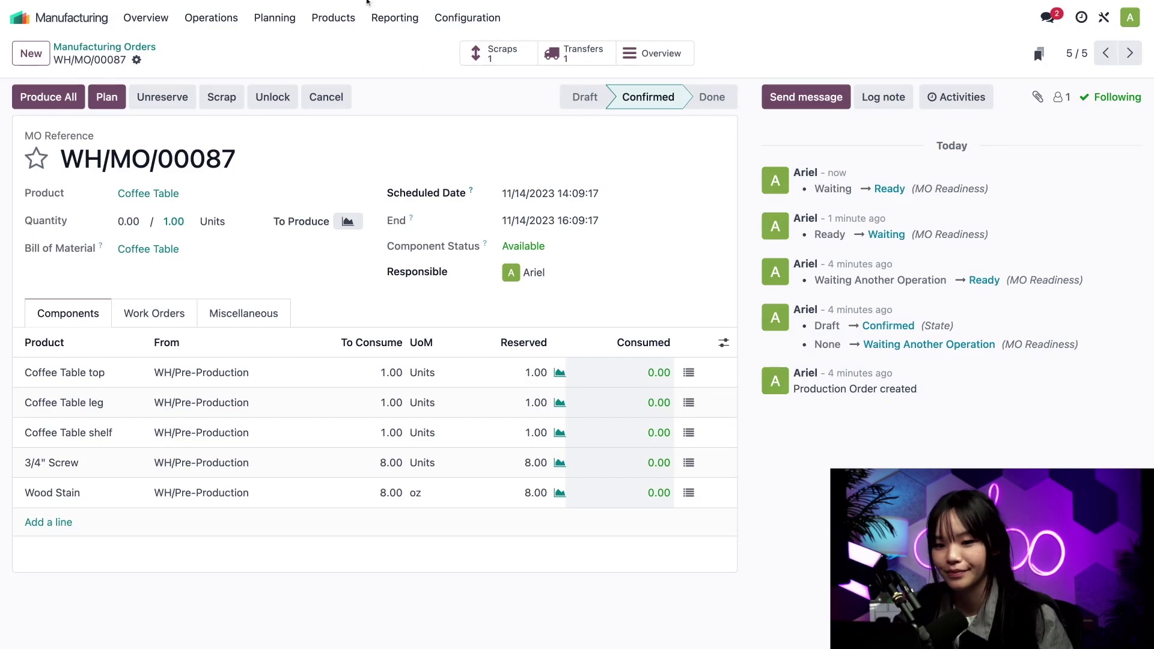
left_click(85, 25)
left_click(828, 198)
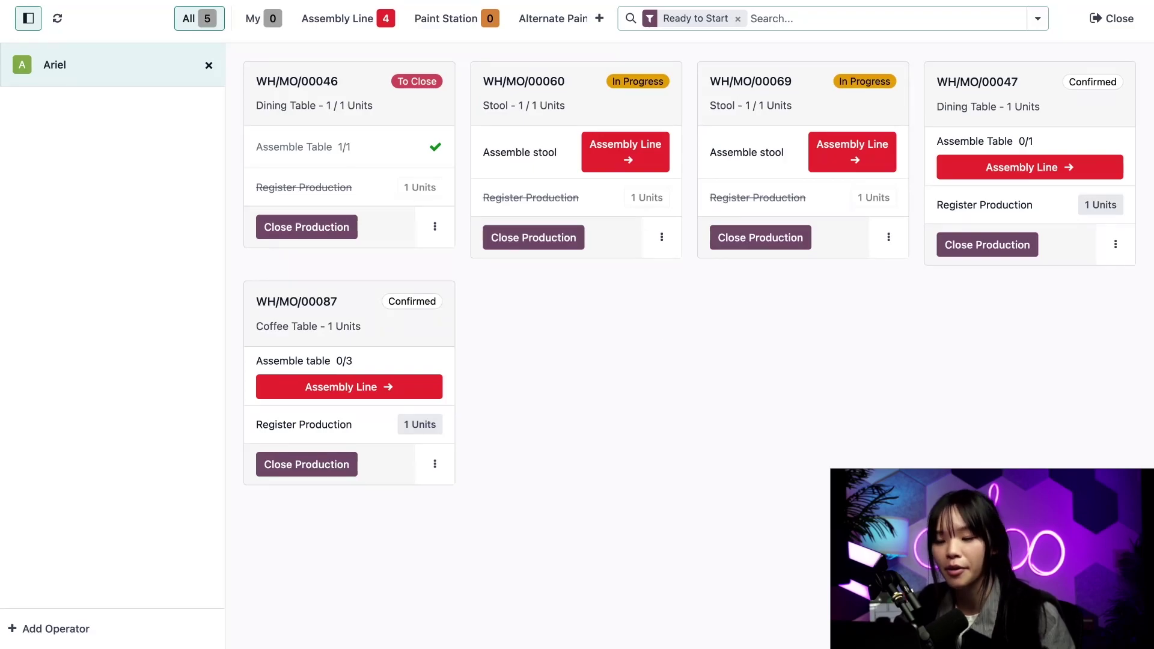
type("WH/MO/00087")
Filter the Shop Floor to WH/MO/00087 and open the card's kebab menu
key("Return")
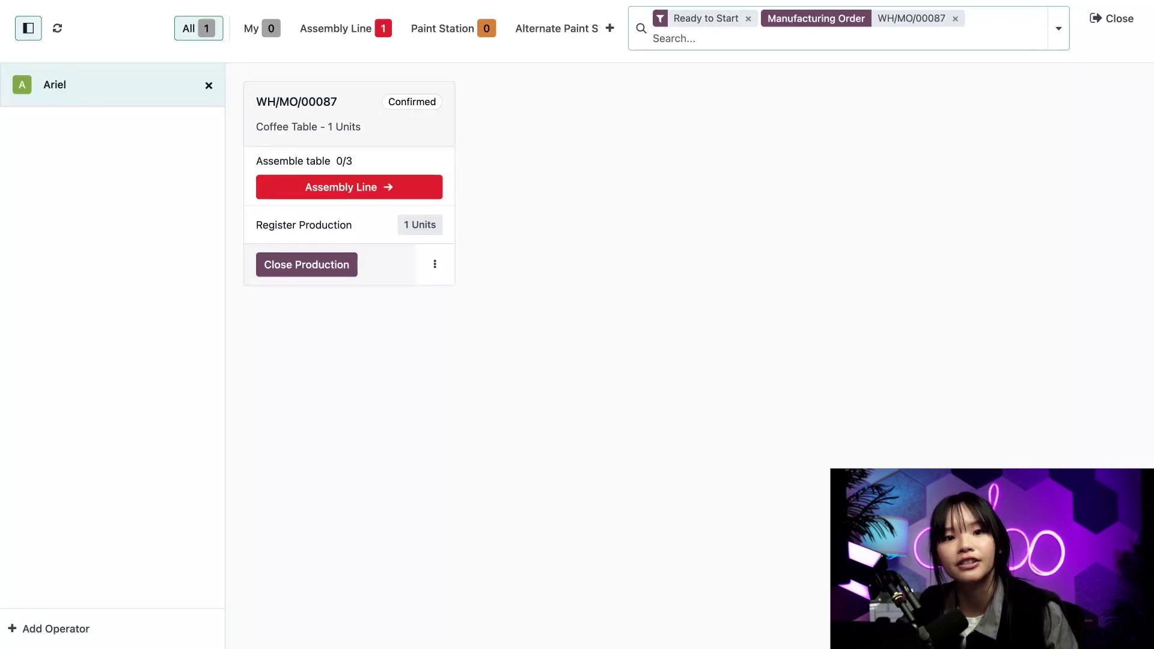
left_click(437, 264)
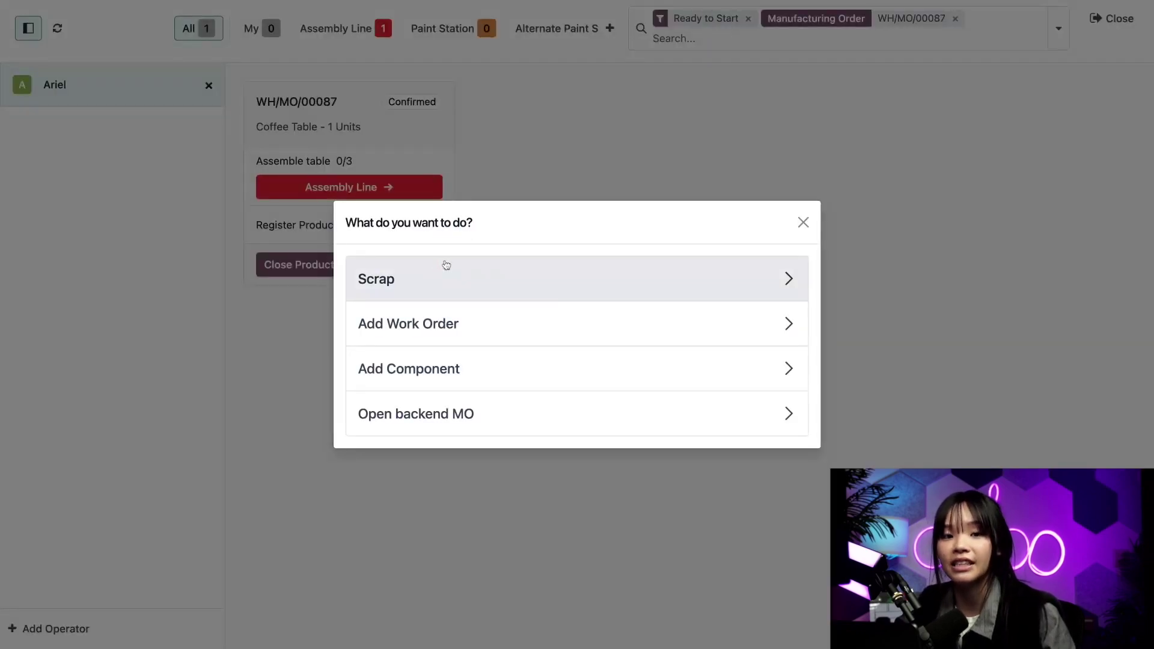
Add one extra 3/4" Screw component, quantity 1, to WH/MO/00087
left_click(460, 369)
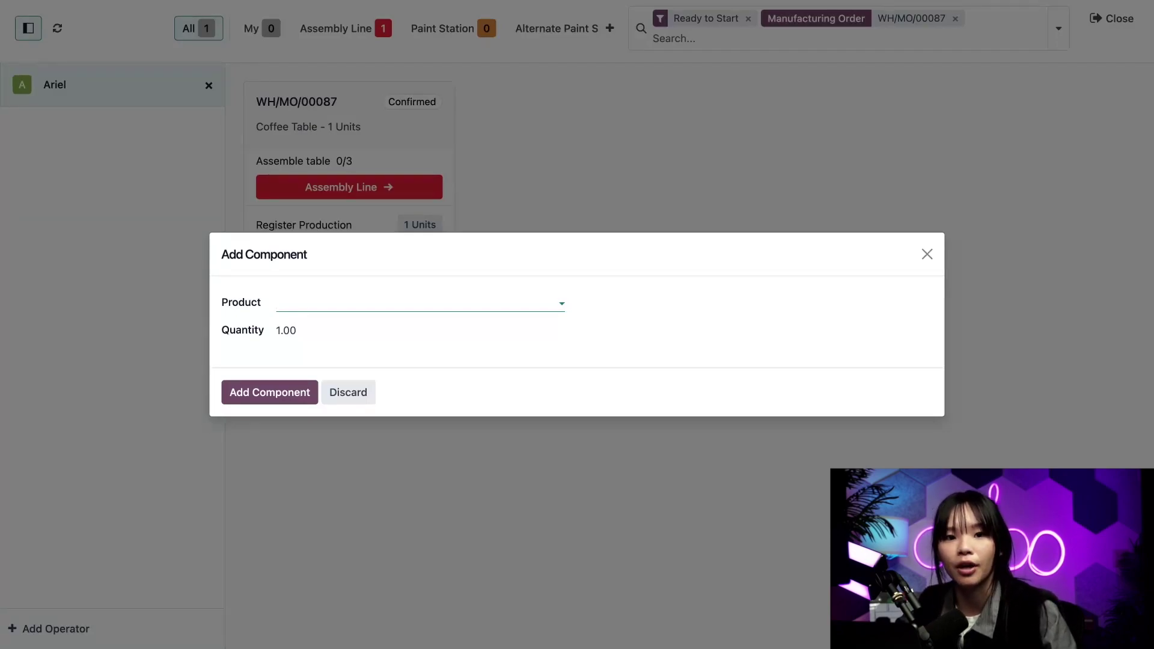
left_click(402, 306)
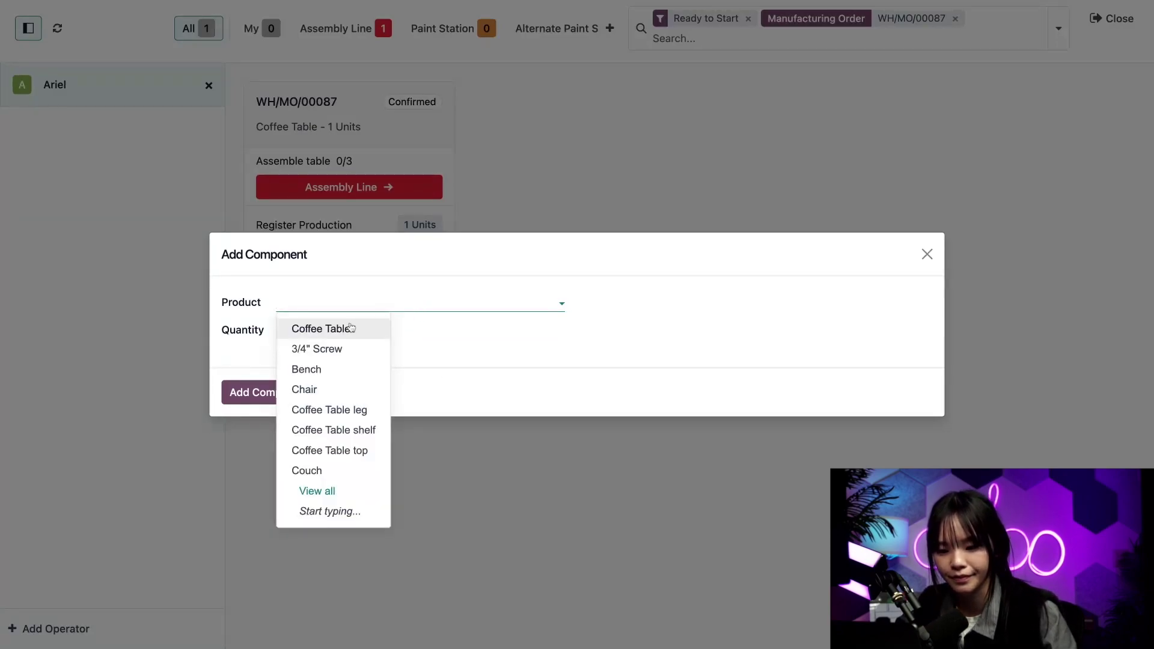
left_click(333, 345)
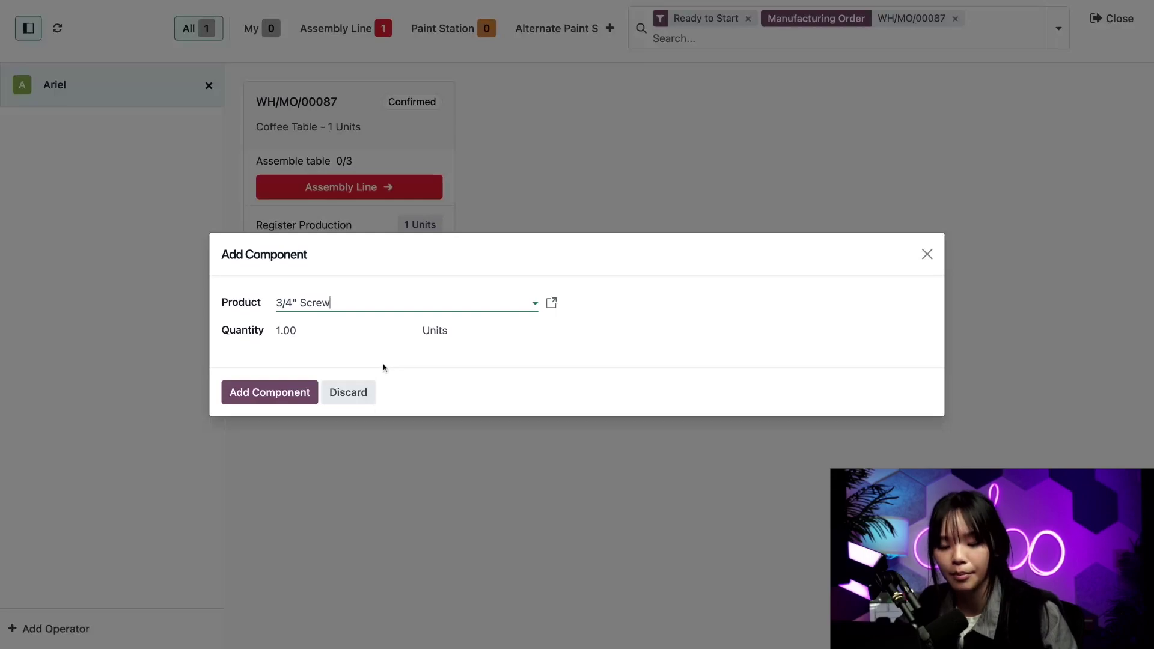
left_click(280, 393)
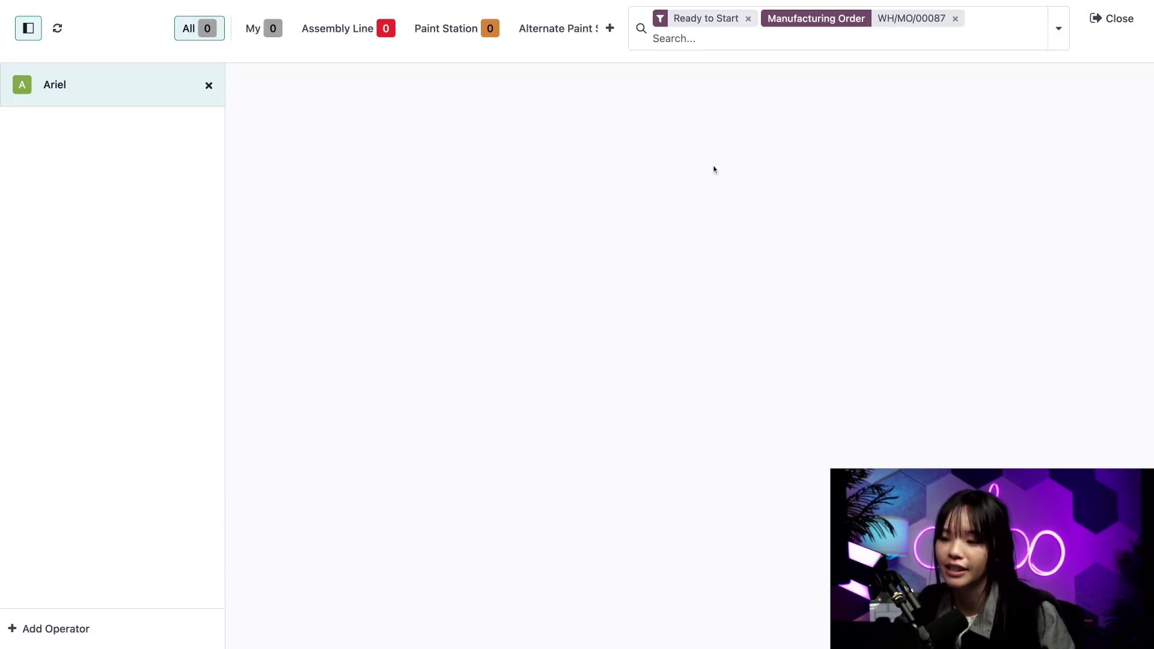
Create and validate a Pick Components transfer of one 3/4" Screw, done quantity 1
left_click(1109, 19)
left_click(638, 206)
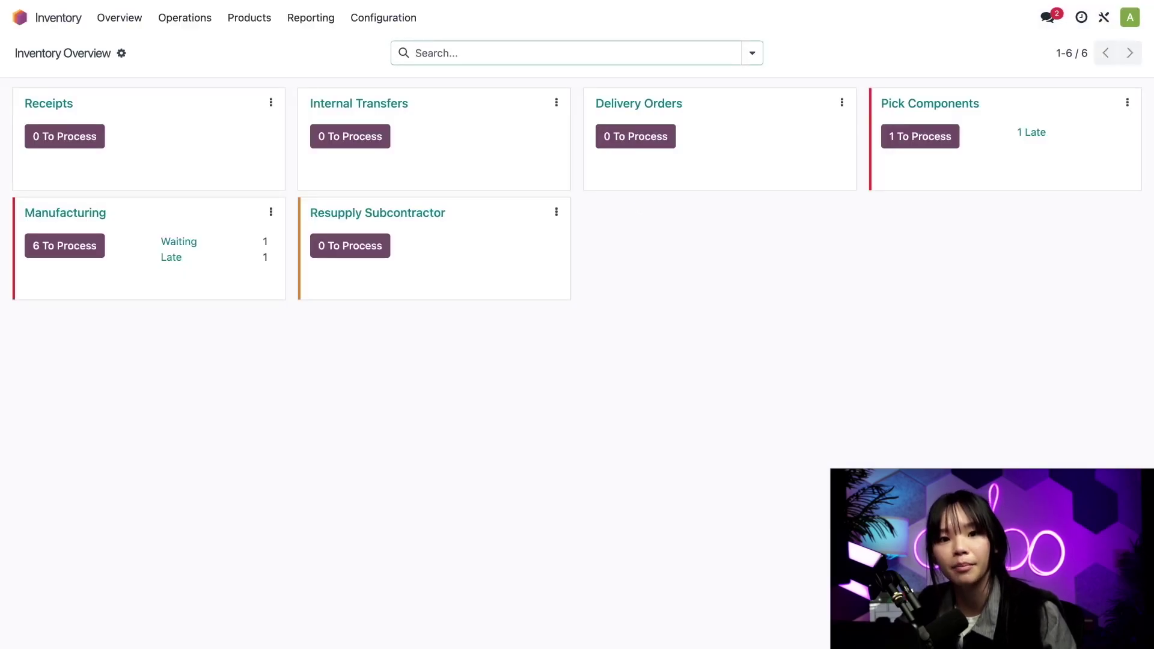
left_click(942, 137)
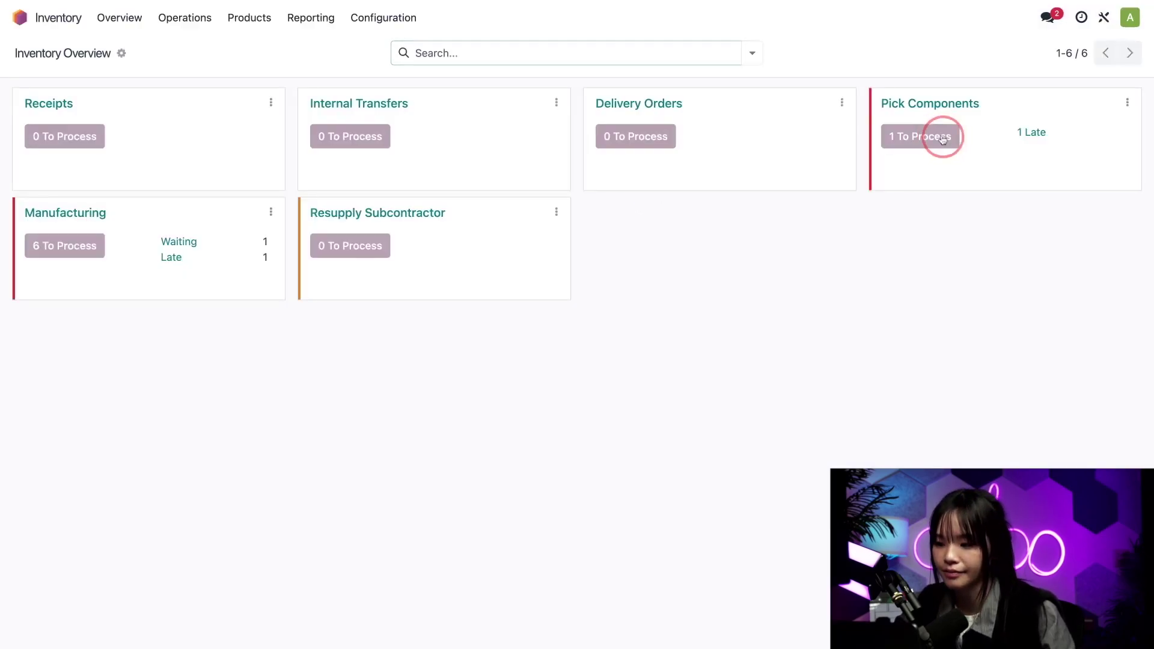
left_click(28, 54)
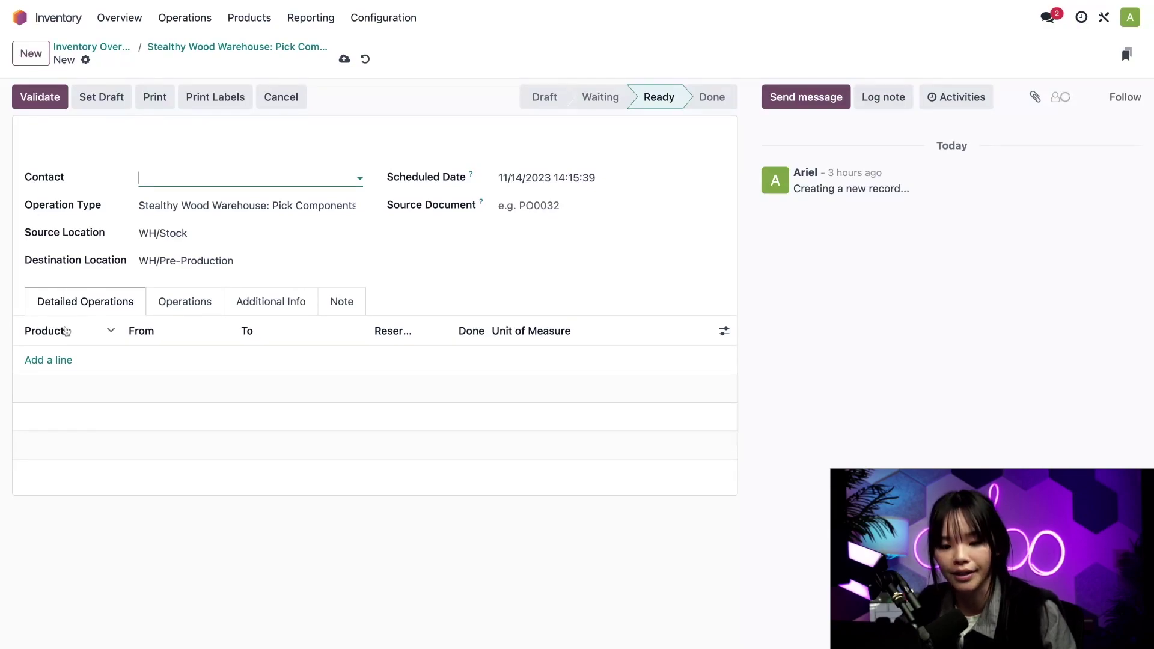
left_click(48, 360)
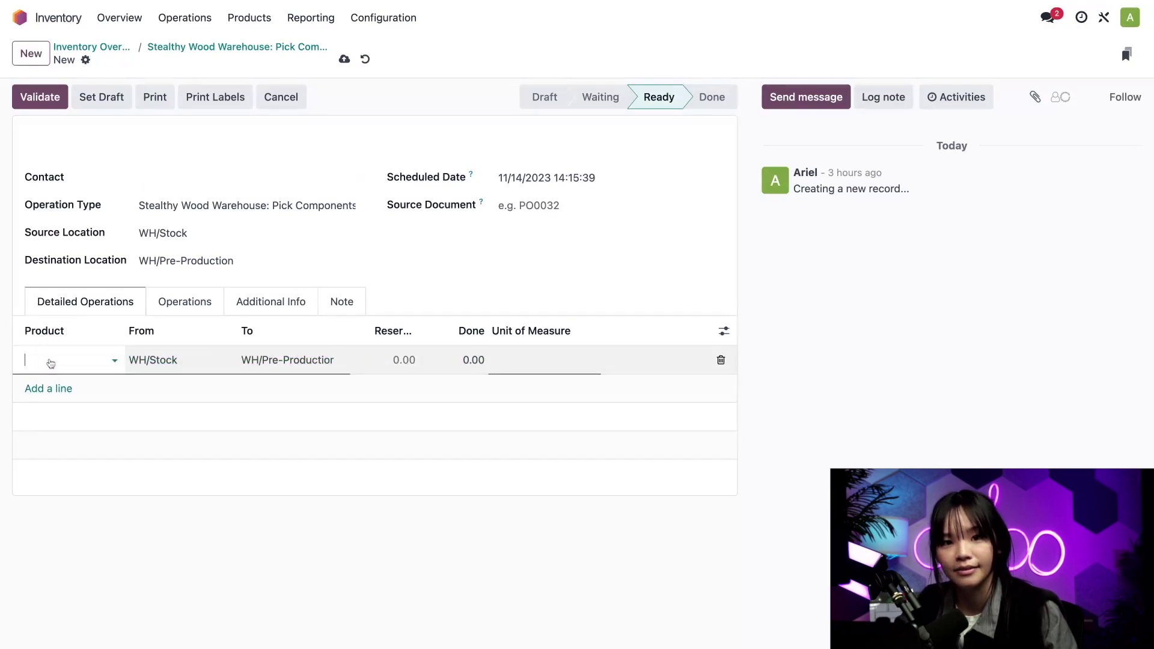
type("scre")
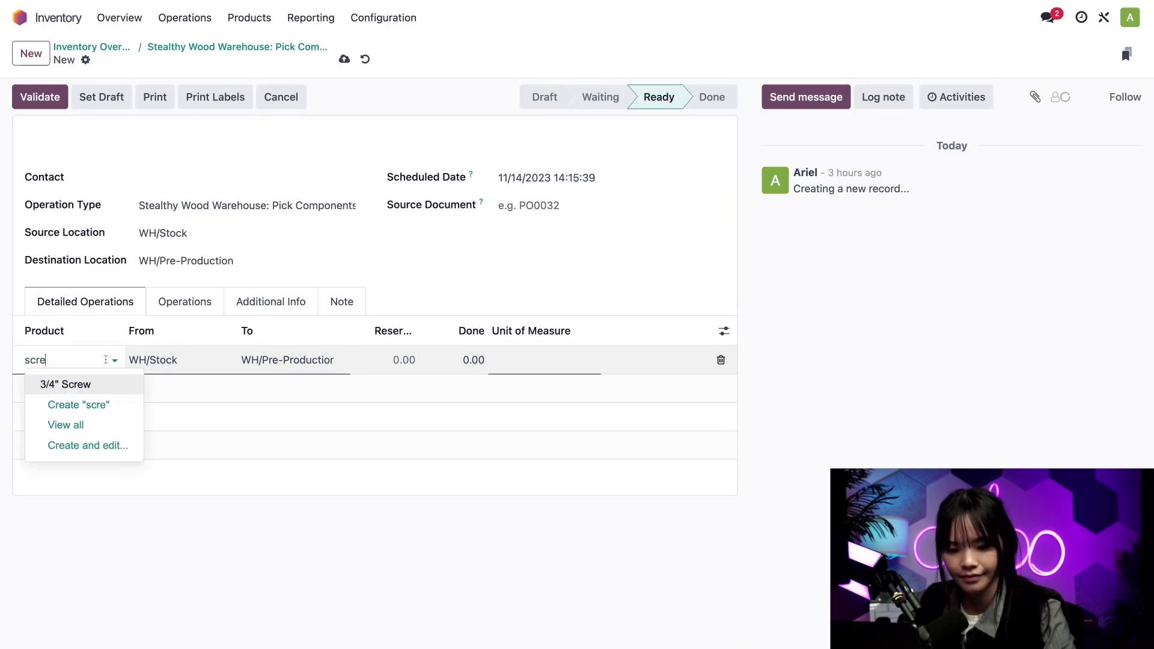
left_click(99, 384)
left_click(466, 361)
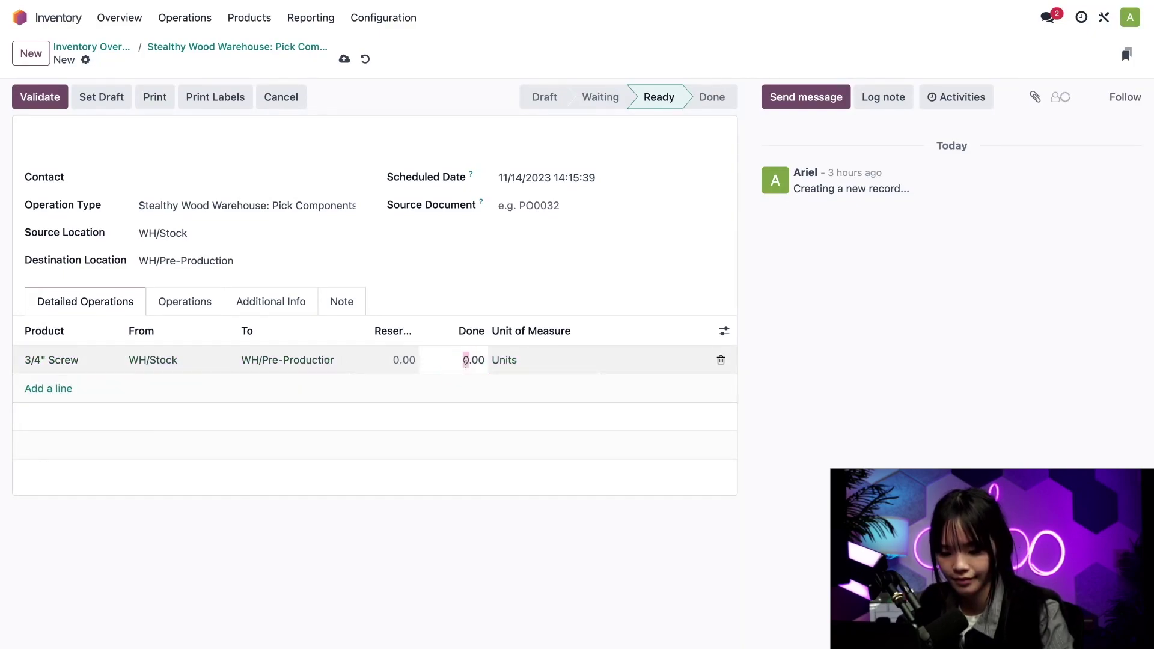
type("1")
left_click(873, 308)
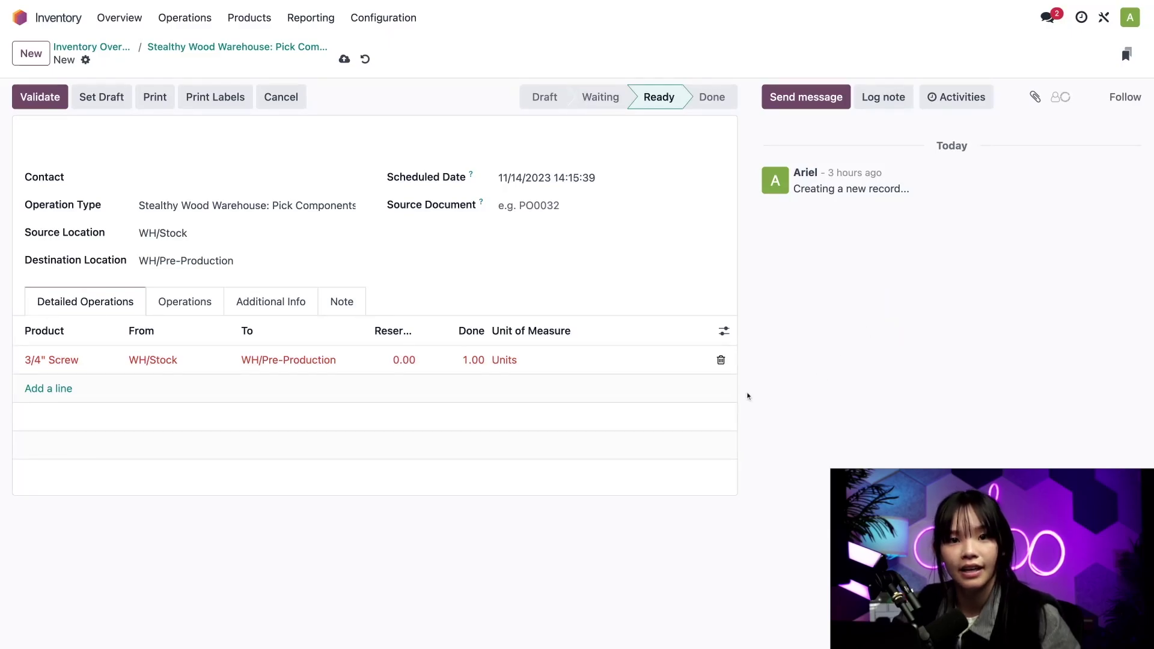
left_click(45, 98)
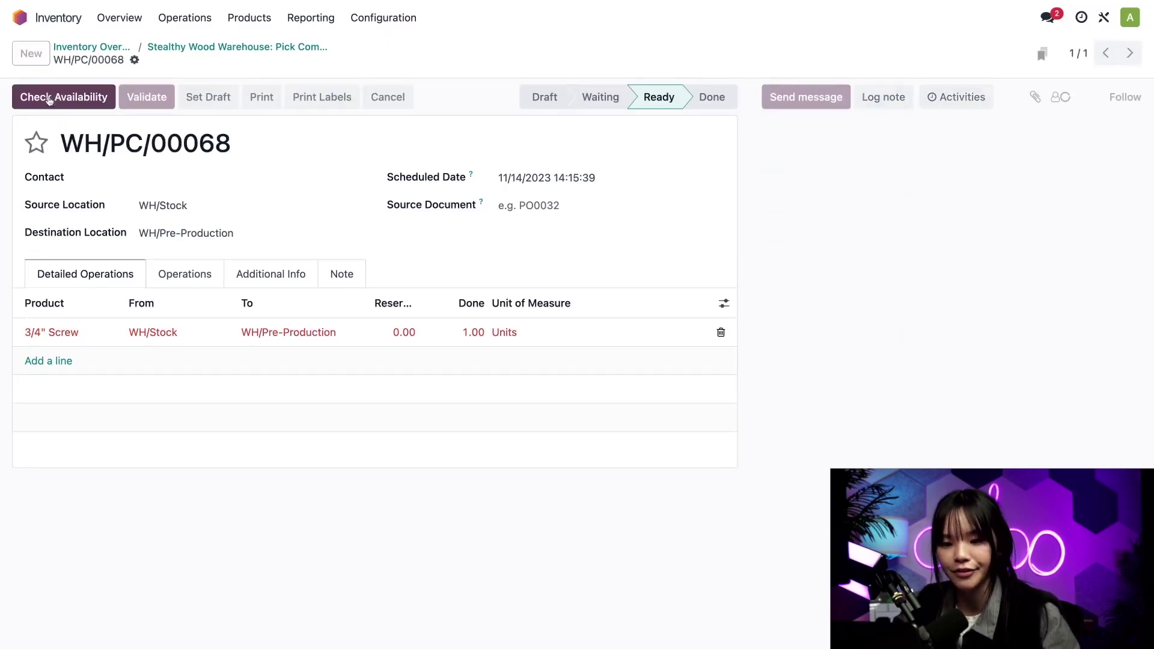
left_click(49, 97)
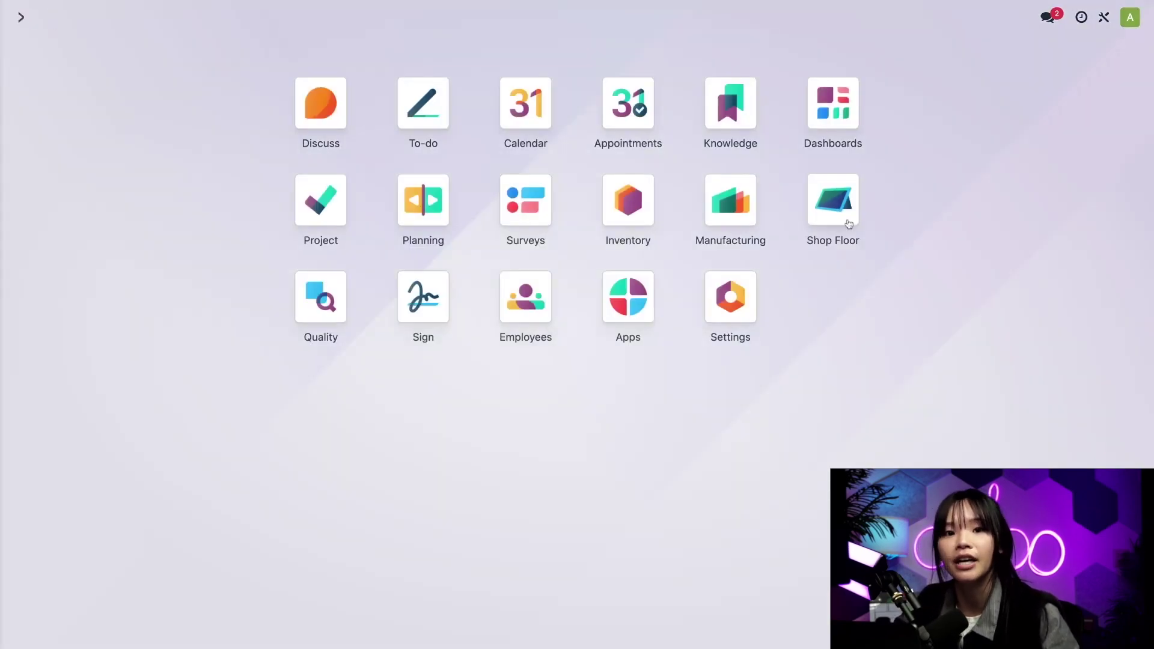
left_click(846, 217)
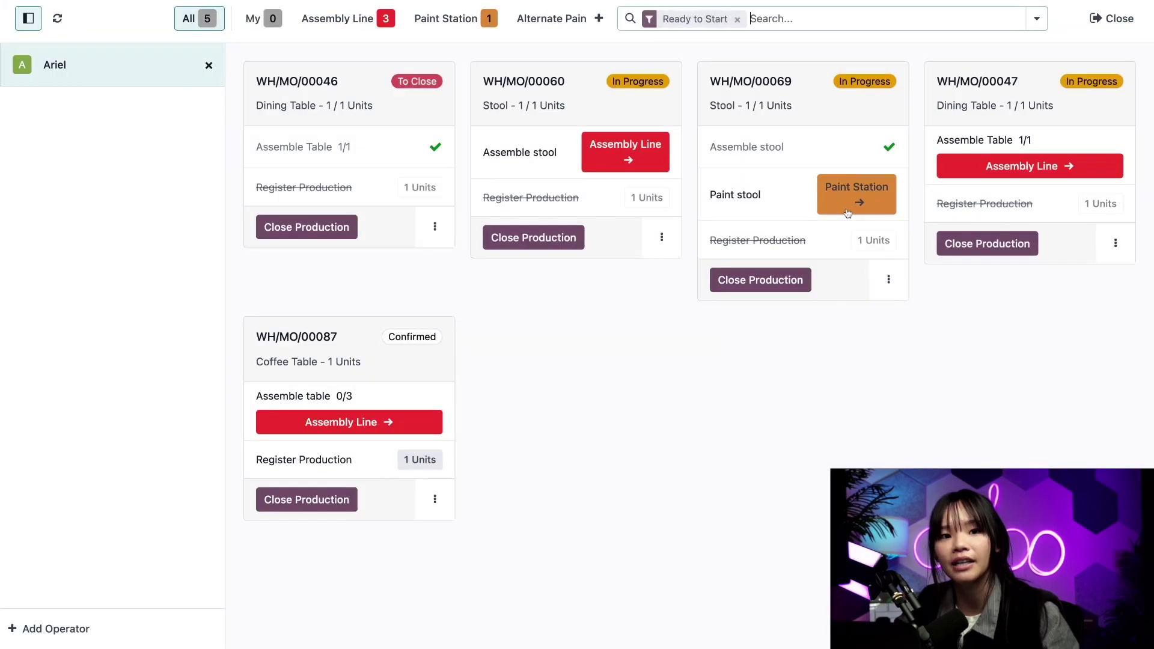